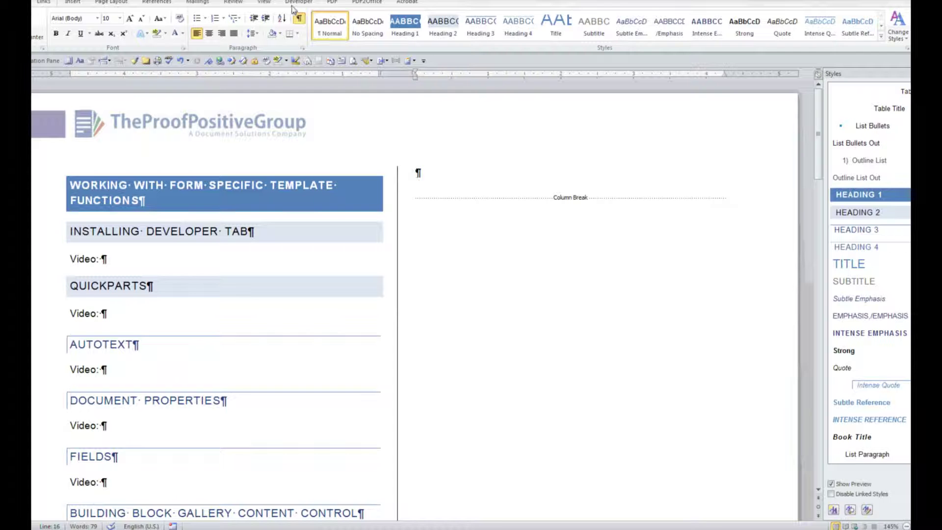
# Insert a Building Block Gallery content control in the empty paragraph of the second column and view its available entries.
pyautogui.click(298, 2)
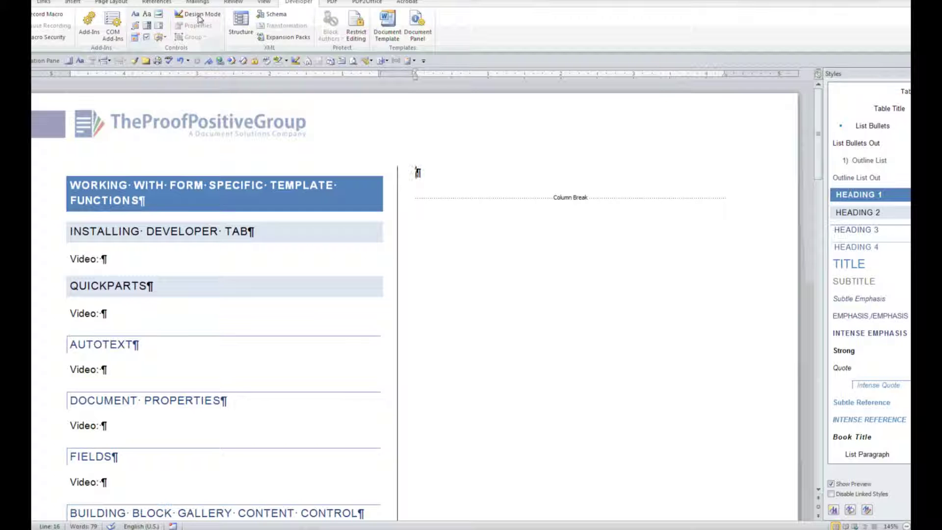
pyautogui.click(135, 28)
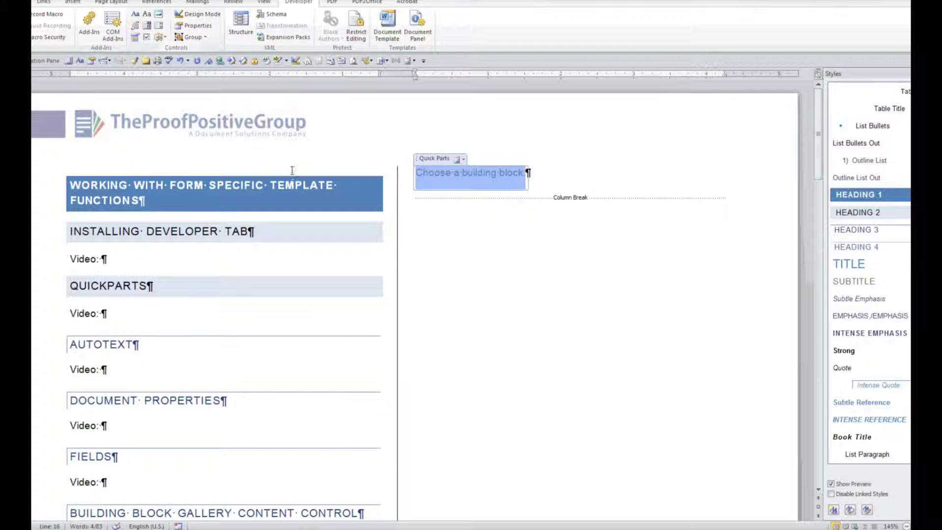
pyautogui.click(463, 160)
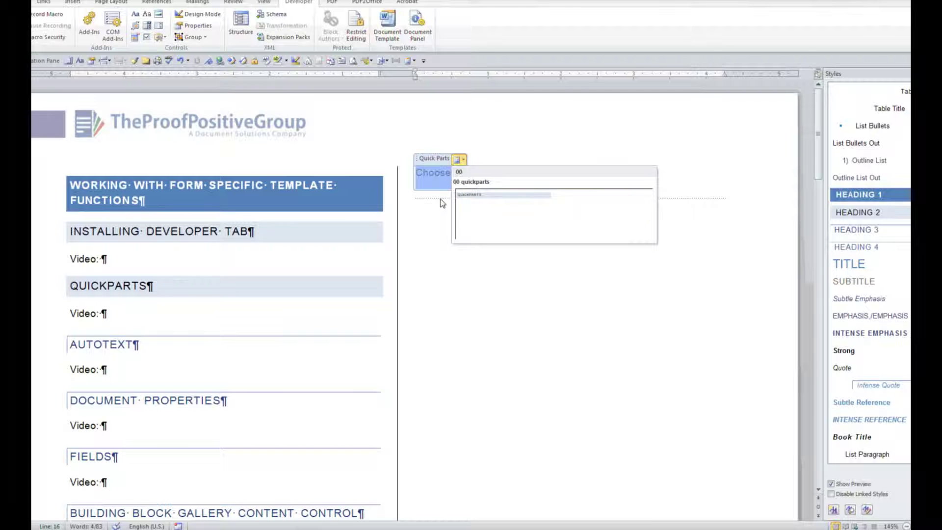
# Set the content control's building block gallery to AutoText and its category to 01 Autotext.
pyautogui.click(203, 28)
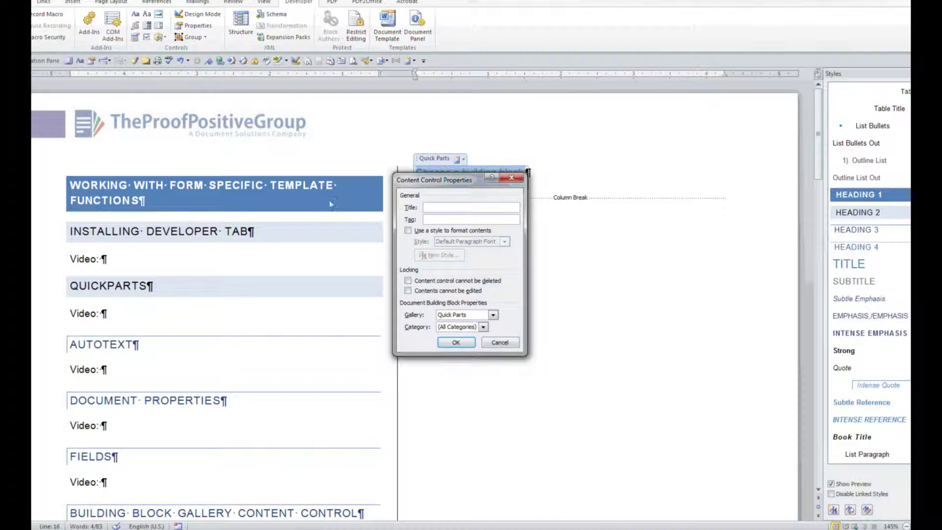
pyautogui.click(439, 205)
pyautogui.moveTo(474, 181); pyautogui.dragTo(475, 225)
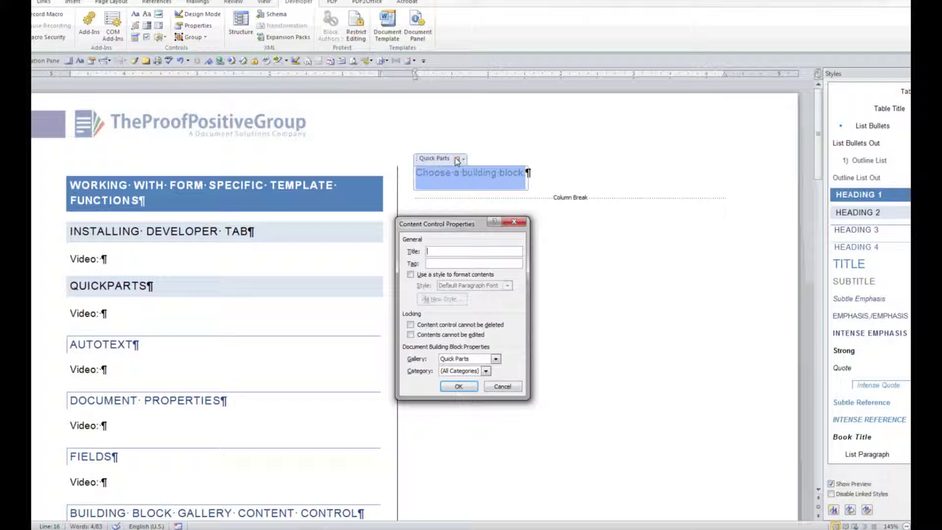
pyautogui.click(466, 362)
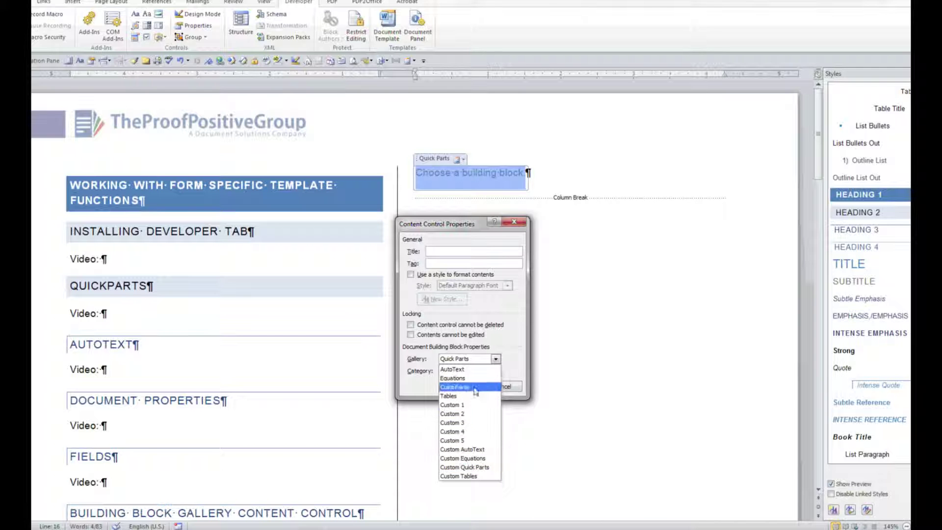
pyautogui.click(477, 361)
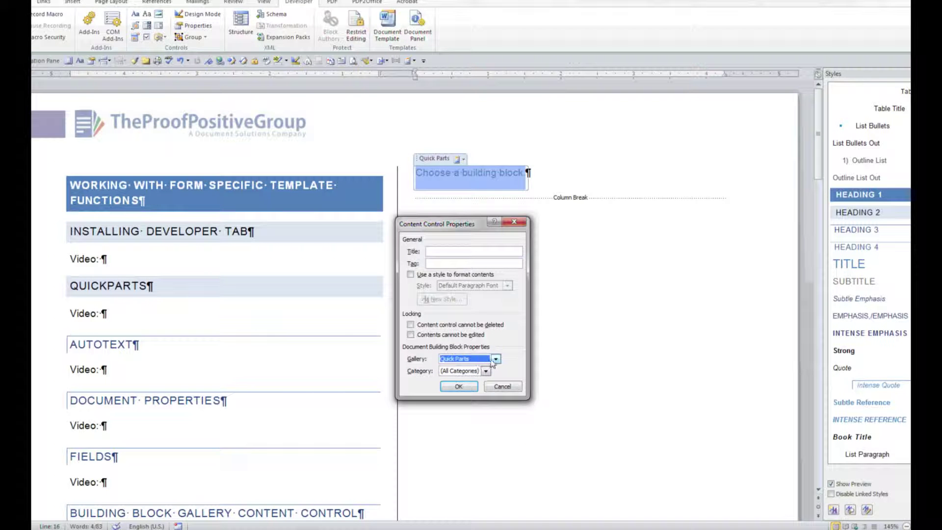
pyautogui.click(495, 358)
pyautogui.click(475, 369)
pyautogui.click(485, 371)
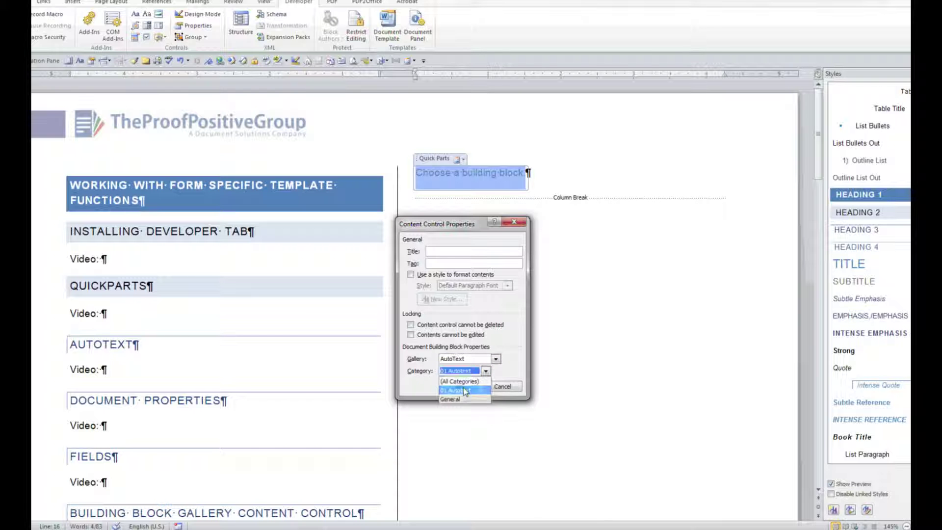
pyautogui.click(464, 391)
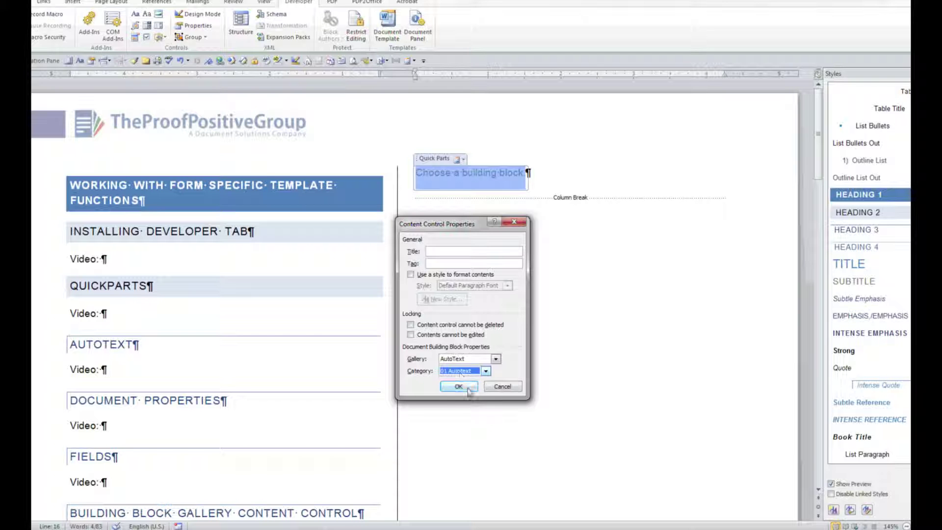
pyautogui.click(458, 387)
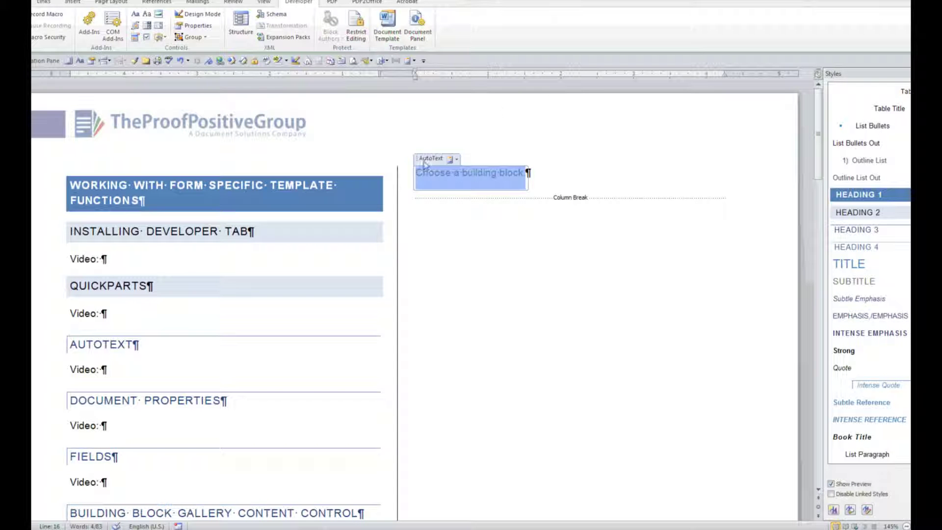
# Enter "sdfasdf" in the AutoText content control and replace it with the Document Properties building block.
pyautogui.write('sdfasdf')
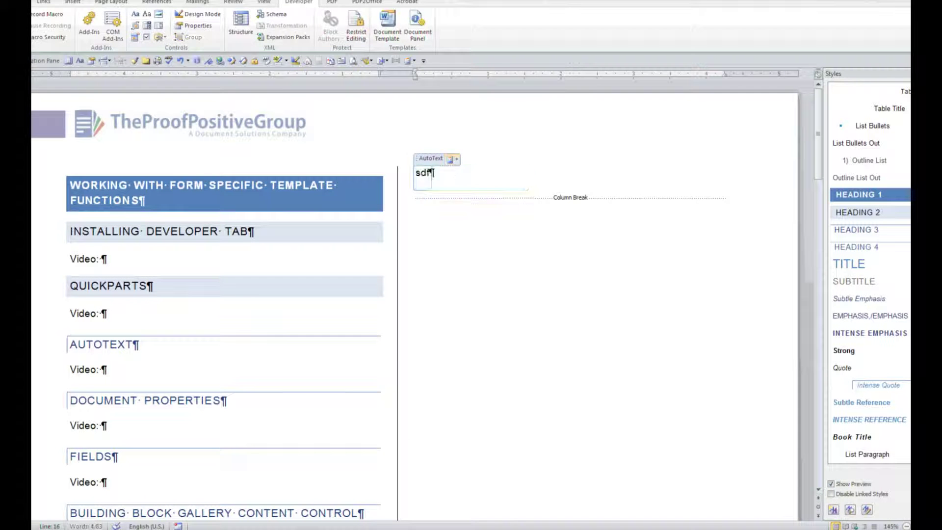
pyautogui.click(455, 159)
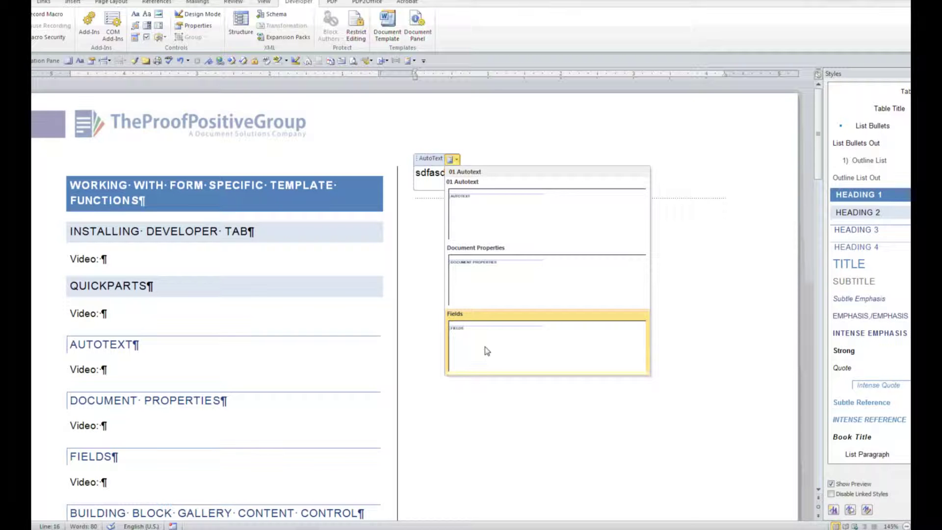
pyautogui.click(488, 287)
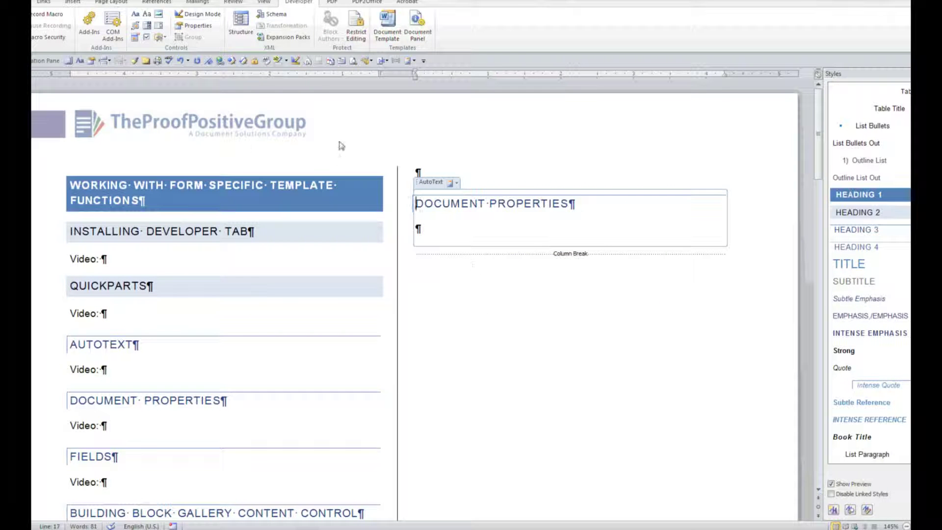
# Delete the empty paragraph under the DOCUMENT PROPERTIES heading in the control and append "123" to the heading.
pyautogui.click(431, 232)
pyautogui.press('BackSpace')
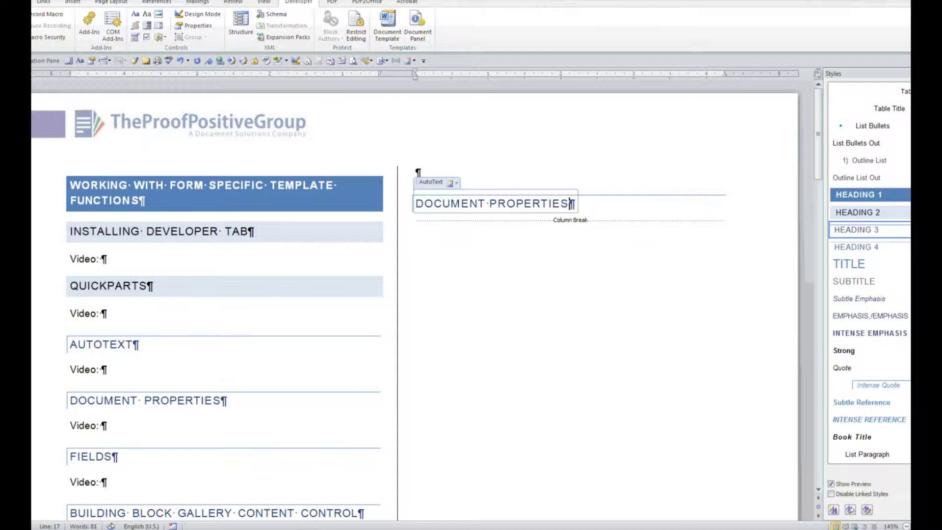
pyautogui.click(413, 296)
pyautogui.click(485, 205)
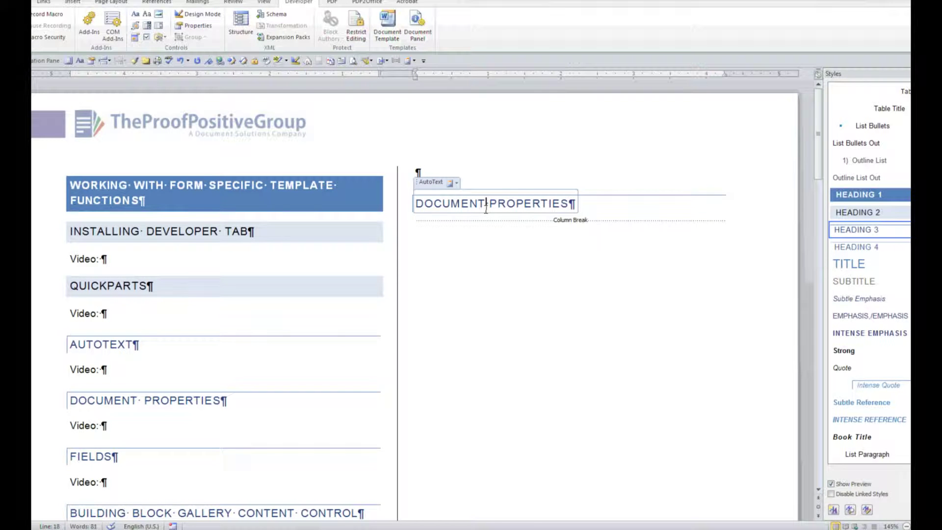
pyautogui.click(550, 203)
pyautogui.click(570, 205)
pyautogui.write('123')
pyautogui.click(553, 239)
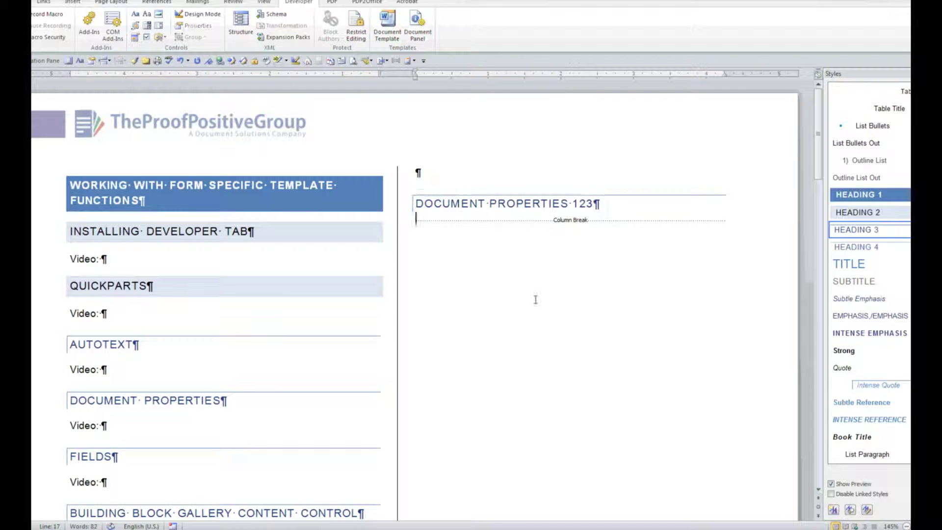
# Switch the content control to the 01 Autotext building block and delete the empty paragraph that follows its heading.
pyautogui.click(496, 211)
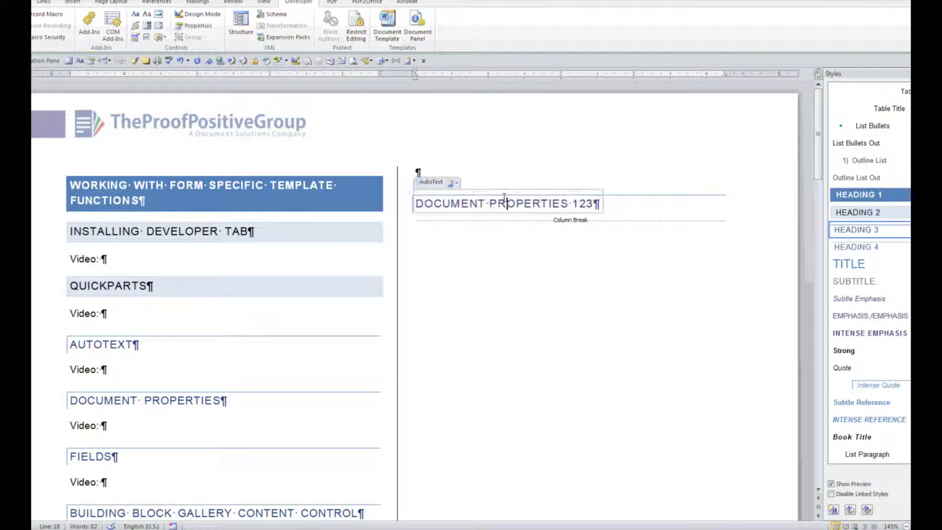
pyautogui.click(456, 182)
pyautogui.click(464, 239)
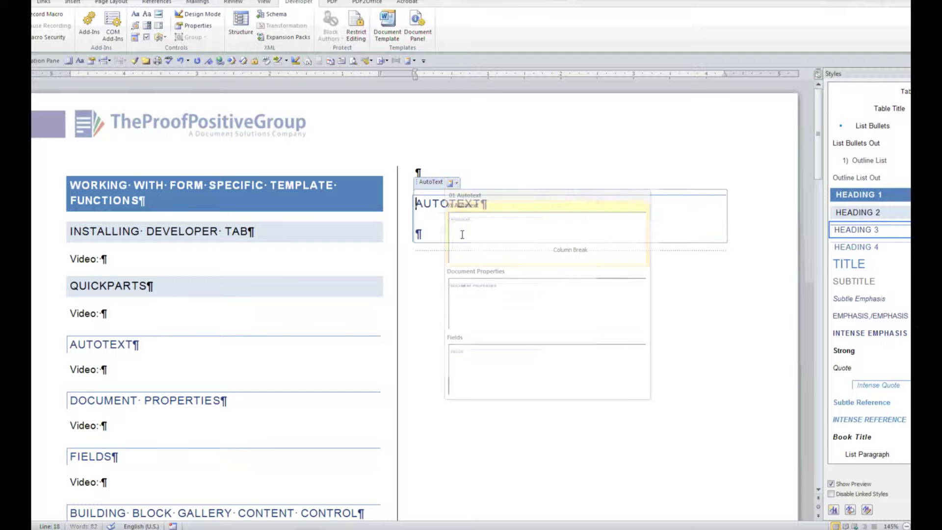
pyautogui.press('Delete')
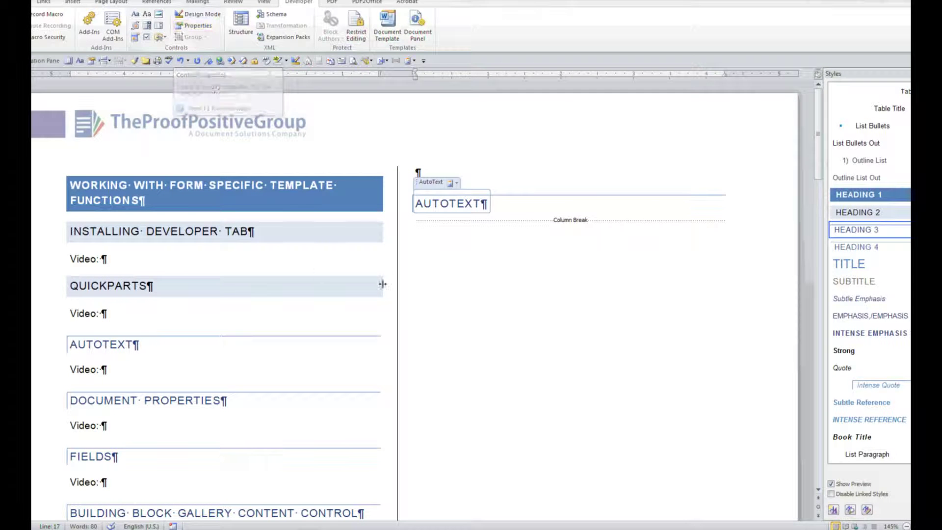
# Add an empty body paragraph outside and directly below the AUTOTEXT content control.
pyautogui.click(456, 184)
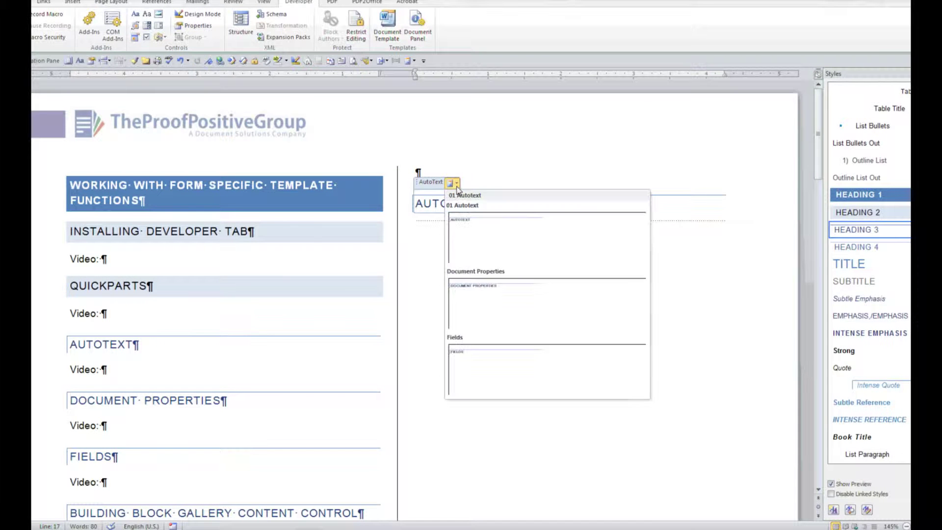
pyautogui.click(504, 214)
pyautogui.click(510, 214)
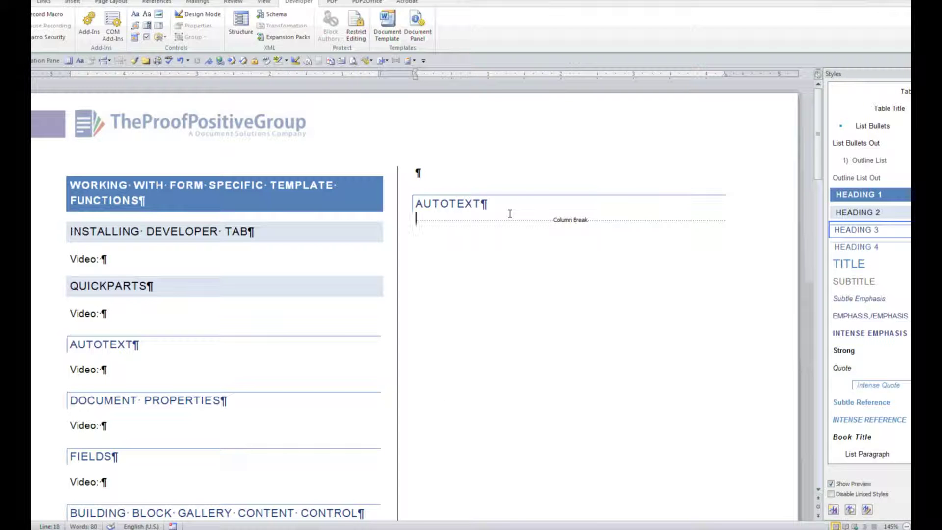
pyautogui.press('Return')
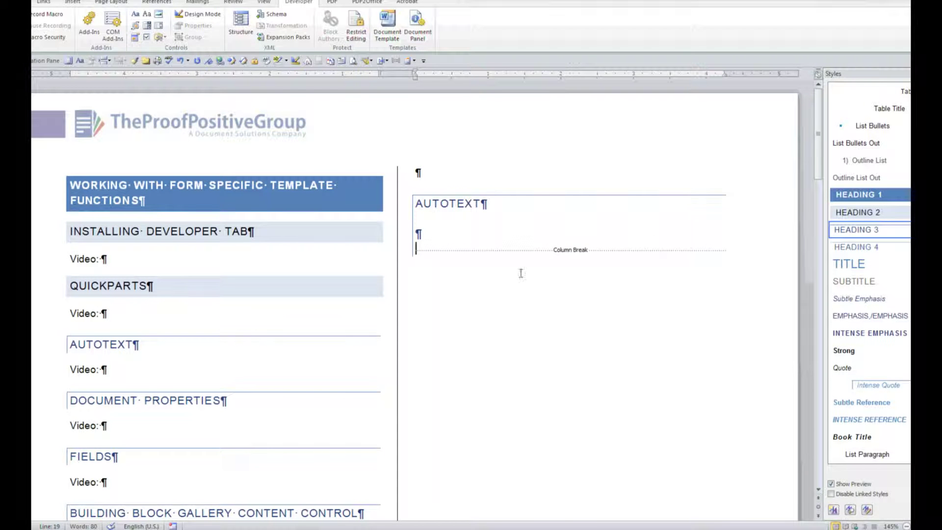
pyautogui.click(416, 231)
pyautogui.press('BackSpace')
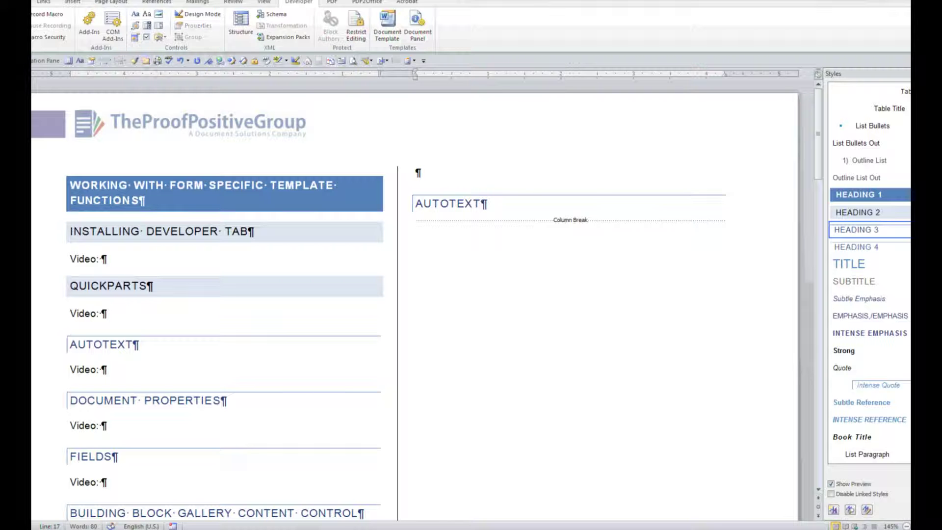
pyautogui.press('Return')
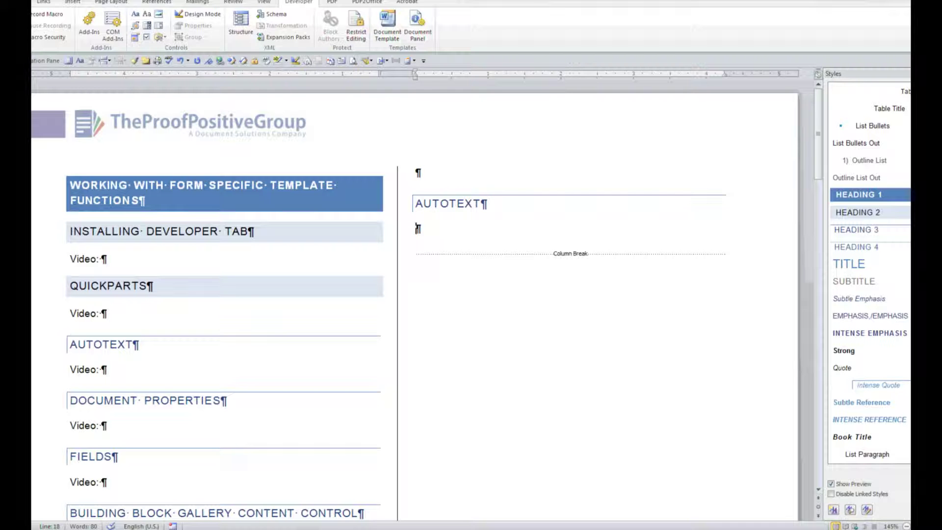
# Try adding several empty paragraphs inside the AUTOTEXT content control, and delete them again.
pyautogui.click(500, 204)
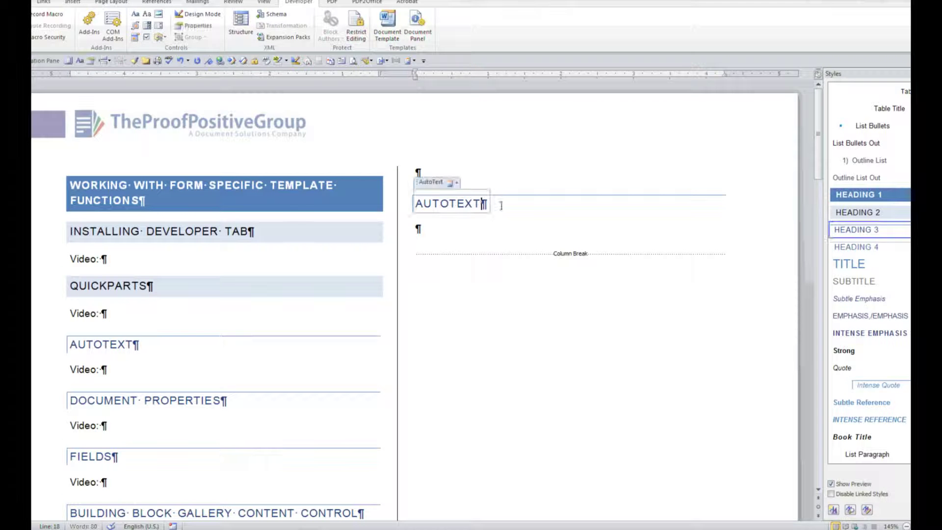
pyautogui.press('Return')
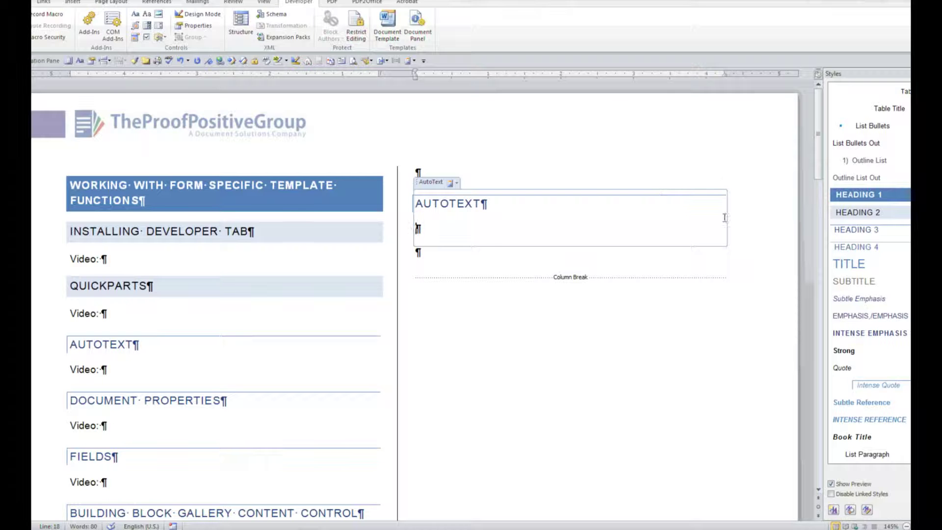
pyautogui.press('Return')
pyautogui.press('Return')
pyautogui.press('Return')
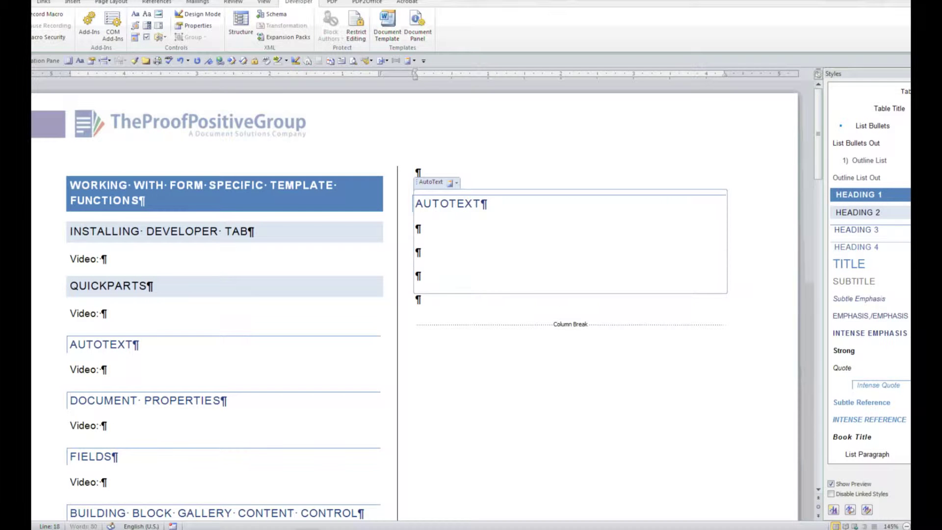
pyautogui.press('BackSpace')
pyautogui.press('BackSpace')
pyautogui.press('BackSpace')
pyautogui.press('BackSpace')
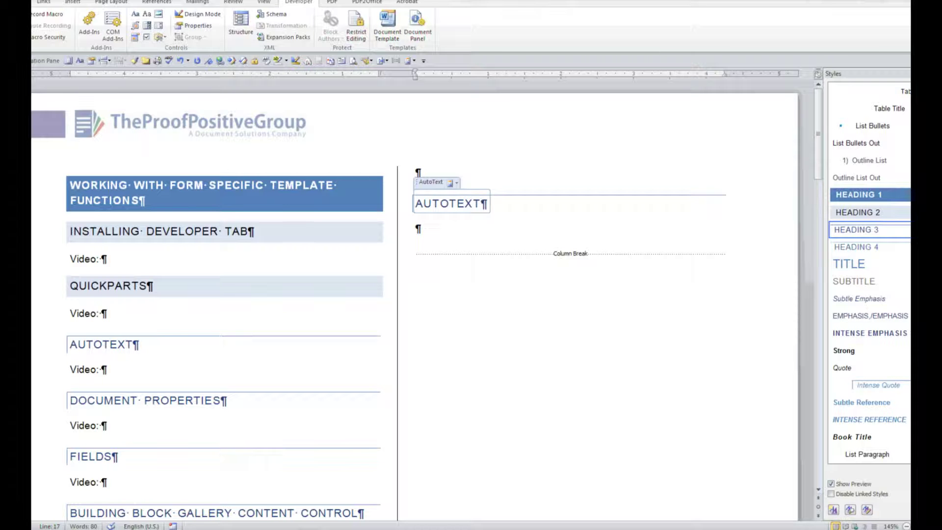
# Add another empty paragraph below the AUTOTEXT content control and place the cursor in the first empty one.
pyautogui.click(493, 248)
pyautogui.press('Return')
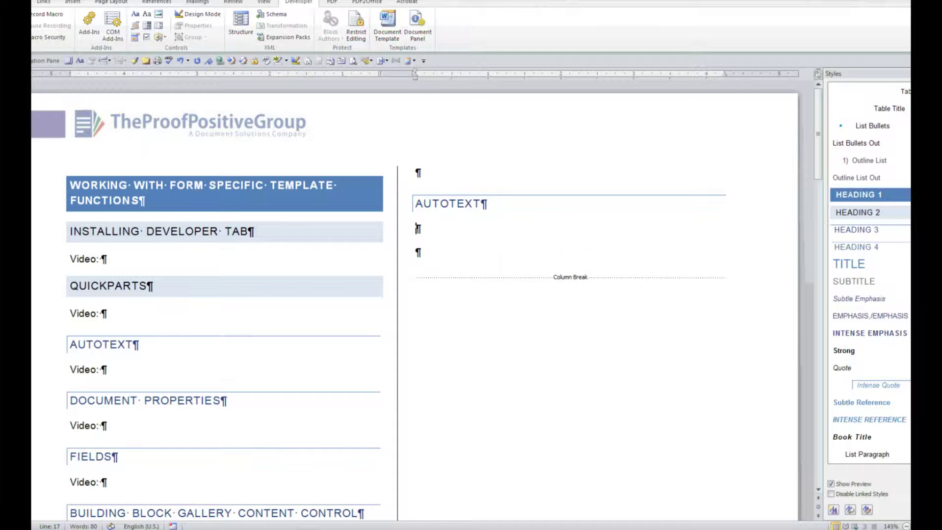
pyautogui.click(424, 203)
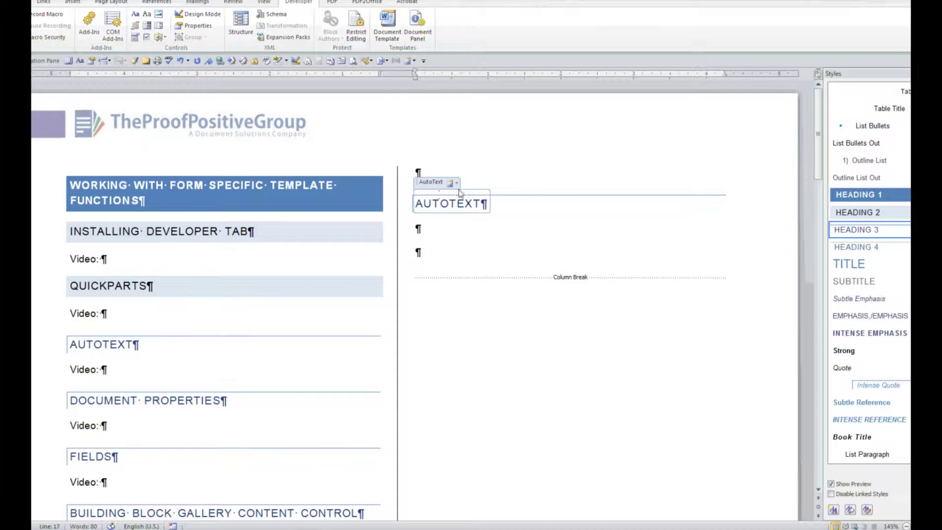
pyautogui.click(447, 237)
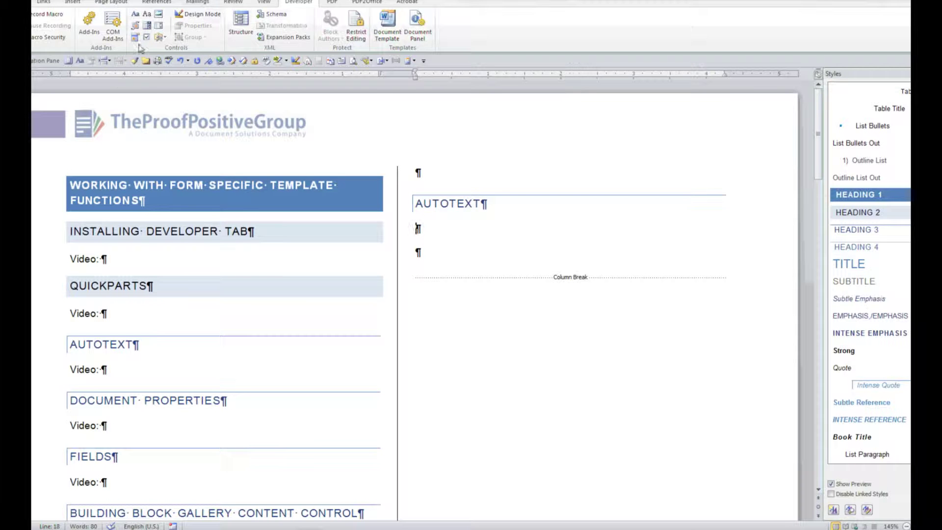
# Insert a Building Block Gallery content control in the empty paragraph below the AUTOTEXT heading and check which building blocks it offers.
pyautogui.click(134, 29)
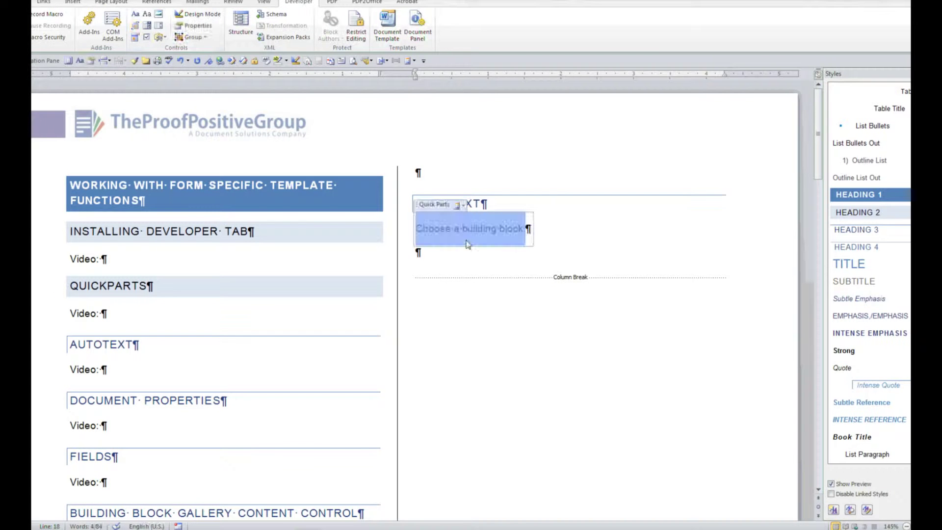
pyautogui.click(463, 205)
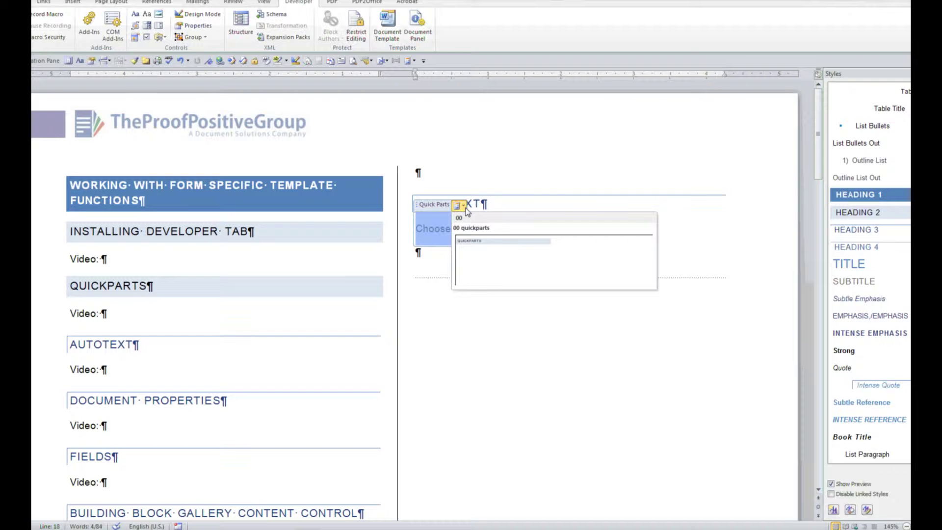
pyautogui.click(464, 206)
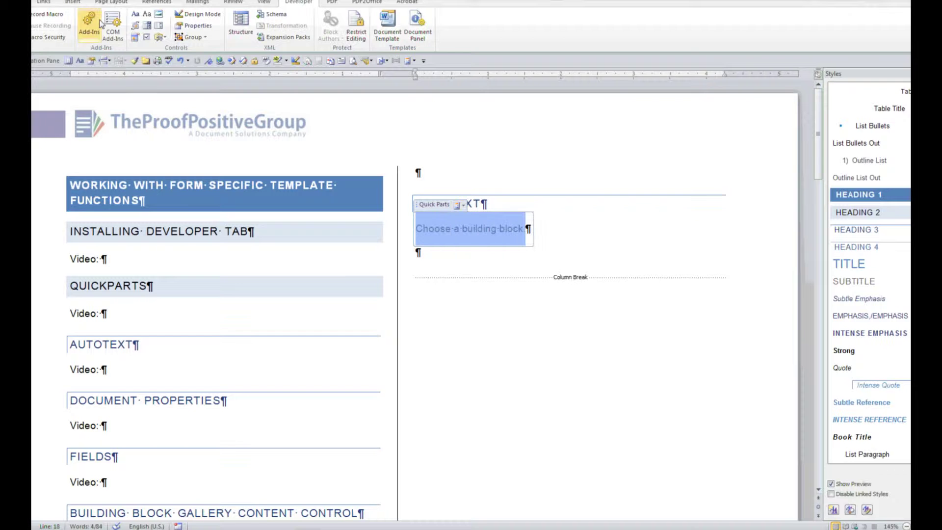
# Set the new content control's building block gallery to Tables with the category All Categories.
pyautogui.click(199, 27)
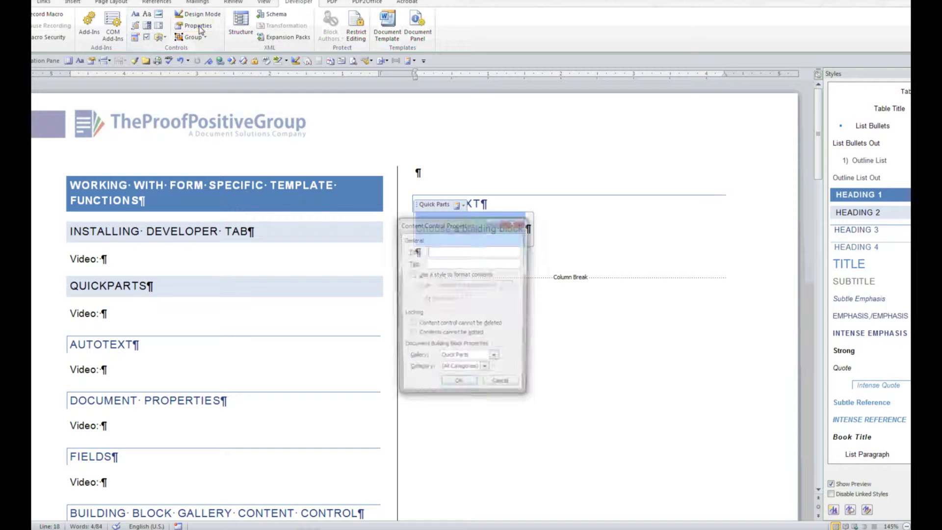
pyautogui.click(495, 359)
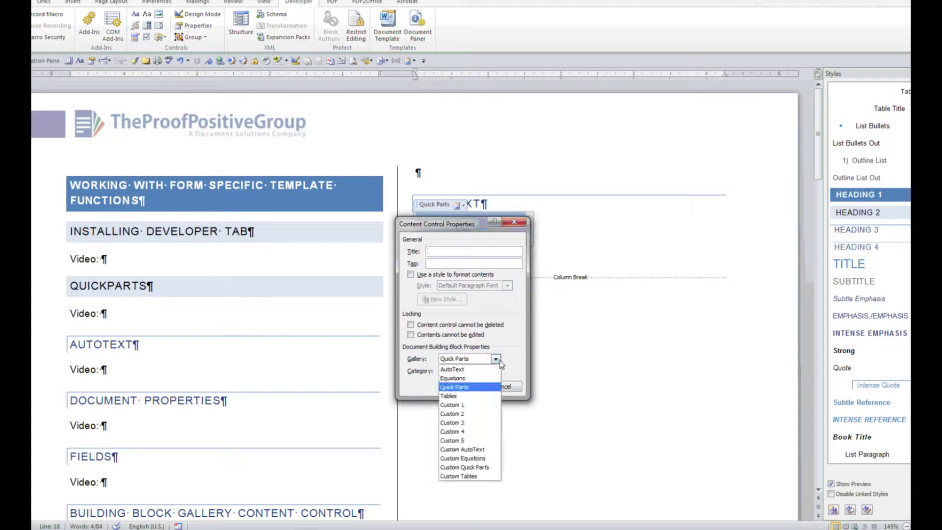
pyautogui.click(459, 396)
pyautogui.click(466, 371)
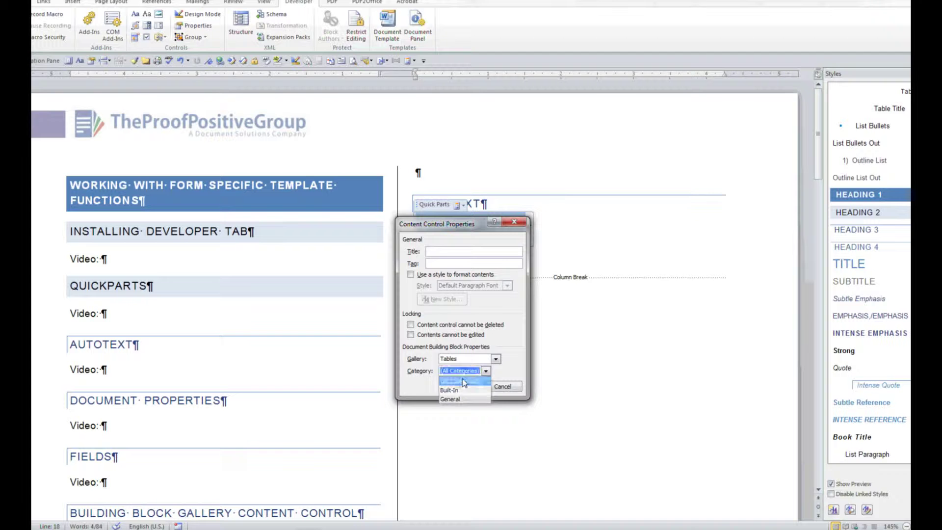
pyautogui.click(458, 381)
pyautogui.click(458, 387)
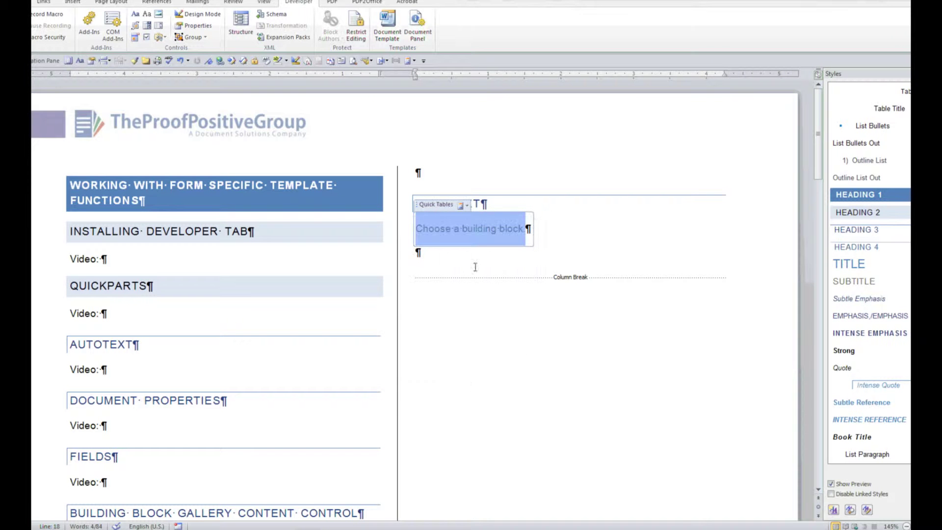
# Choose the built-in Matrix table as the building block in the Quick Tables content control.
pyautogui.click(467, 206)
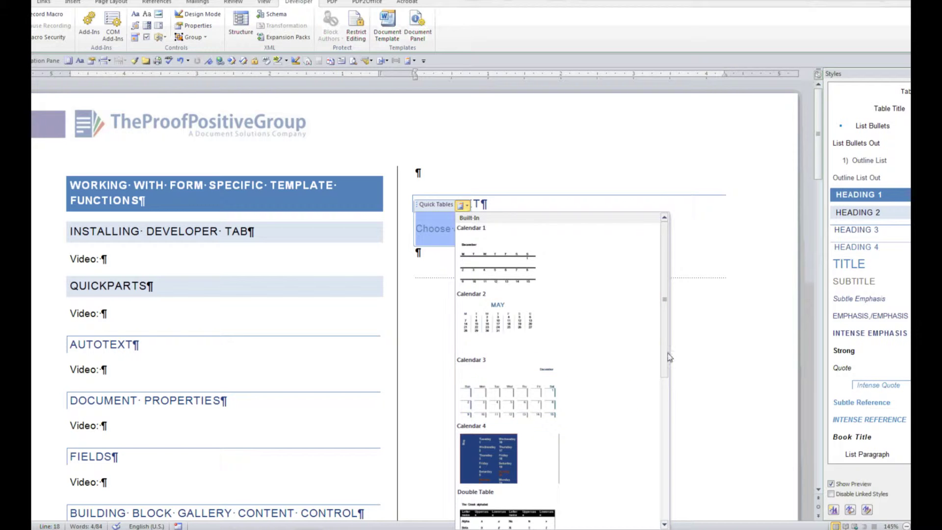
pyautogui.moveTo(665, 237); pyautogui.dragTo(669, 418)
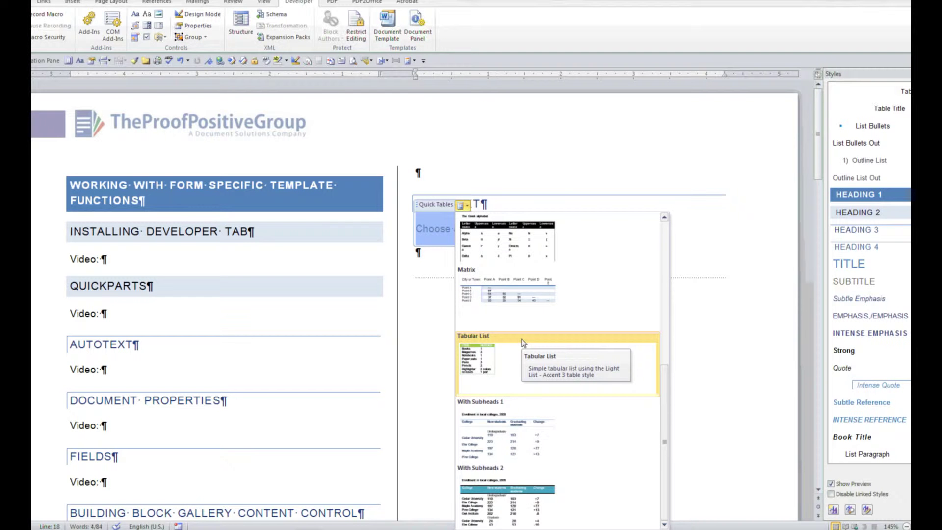
pyautogui.click(533, 304)
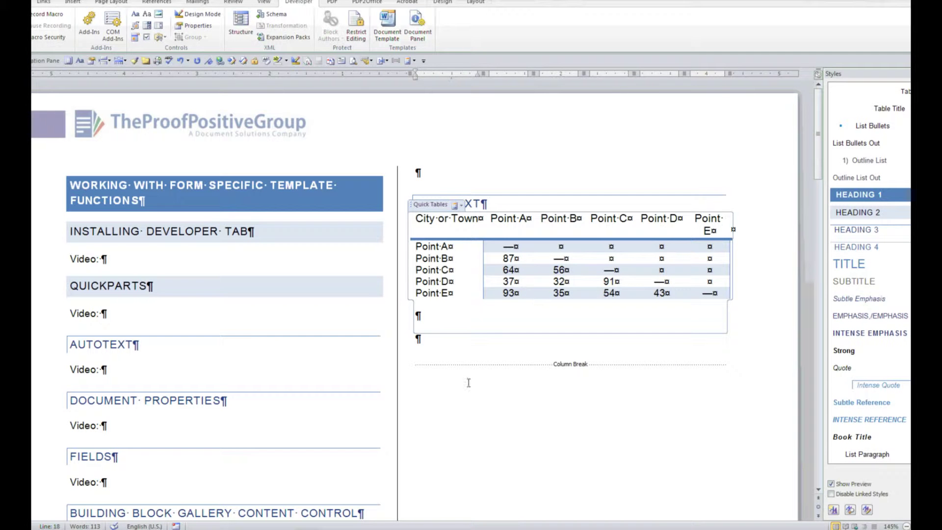
# Clear the contents of the Point B to Point E columns in all rows below the Matrix table's header.
pyautogui.click(466, 329)
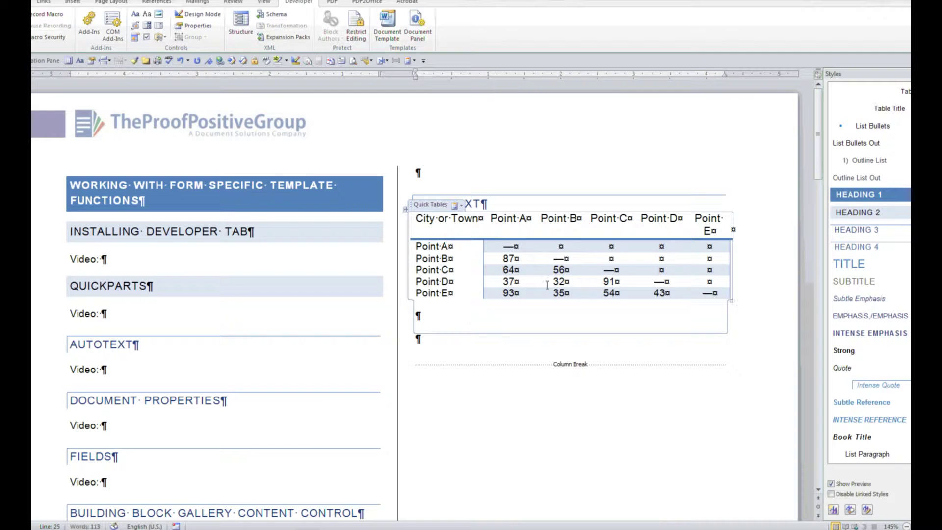
pyautogui.moveTo(559, 245); pyautogui.dragTo(703, 287)
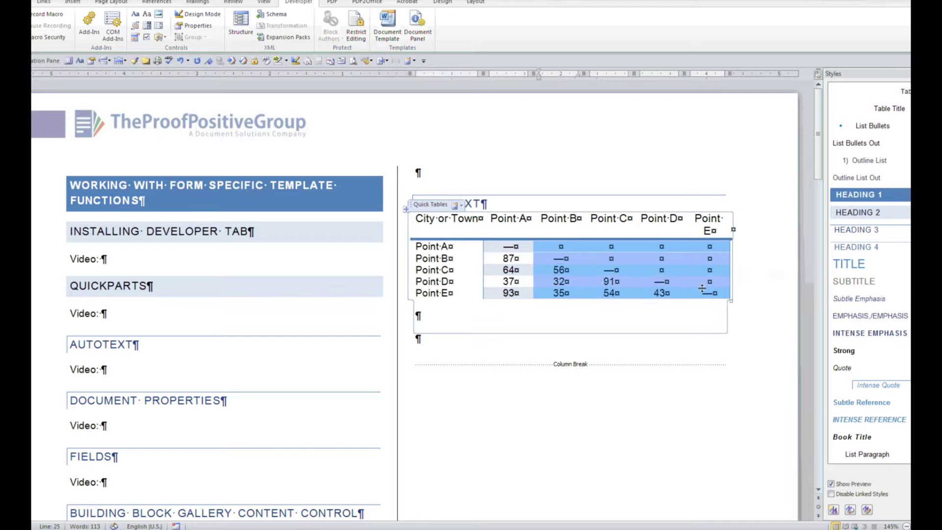
pyautogui.press('Delete')
# Fill the Point B column with sample entries sdfsadf, dsdf, 234234 and 346 in the rows Point B to Point E.
pyautogui.click(559, 257)
pyautogui.write('sdfsadf')
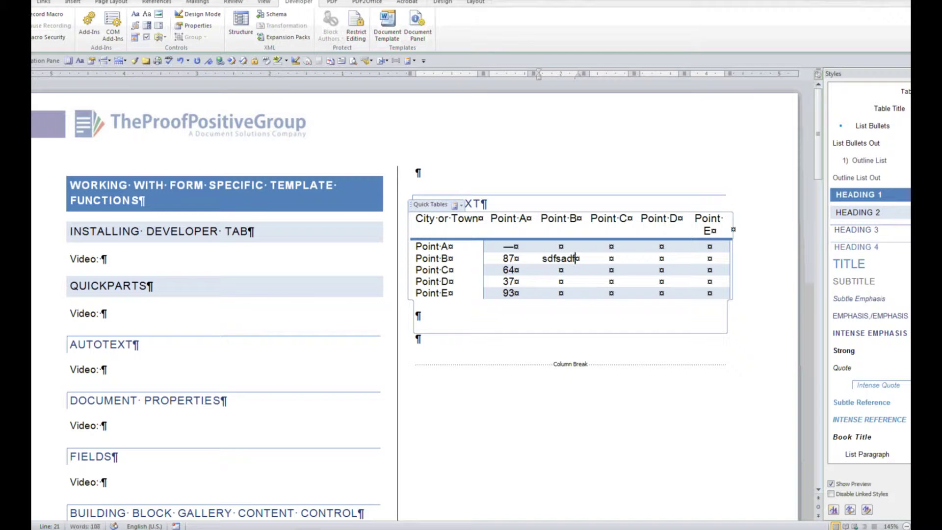
pyautogui.press('Down')
pyautogui.write('dsdf')
pyautogui.press('Down')
pyautogui.write('234234')
pyautogui.press('Down')
pyautogui.write('346')
pyautogui.press('Down')
pyautogui.write('546747')
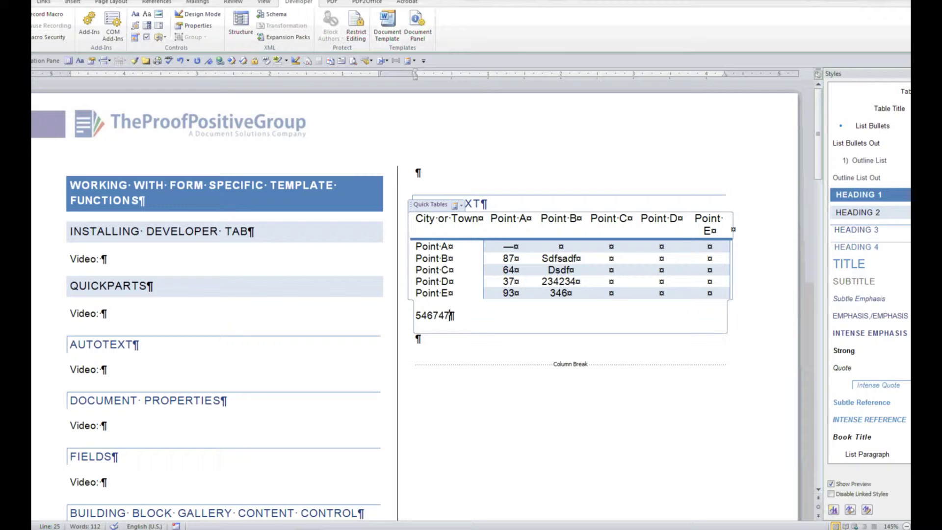
pyautogui.press('BackSpace')
pyautogui.press('BackSpace')
pyautogui.press('BackSpace')
pyautogui.press('BackSpace')
pyautogui.press('BackSpace')
pyautogui.press('BackSpace')
# Delete the empty paragraph between the Quick Tables content control and the column break.
pyautogui.click(486, 419)
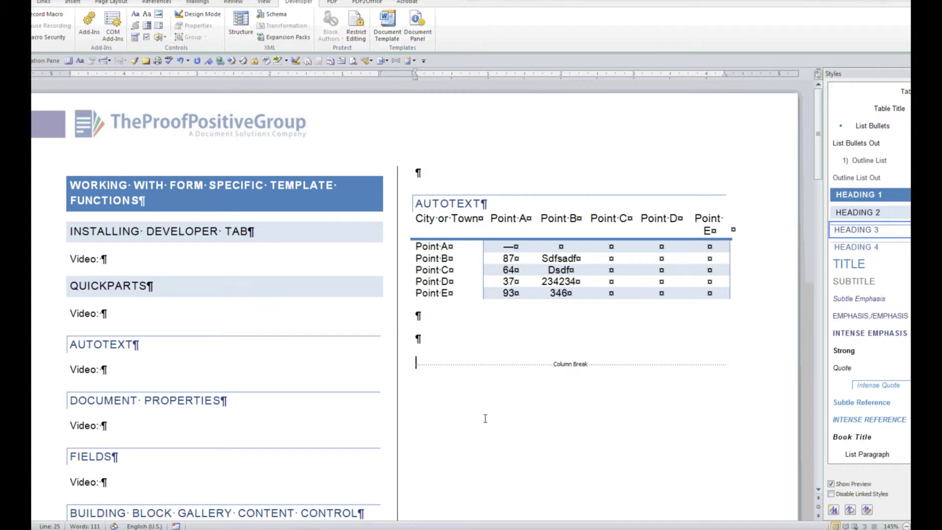
pyautogui.click(504, 250)
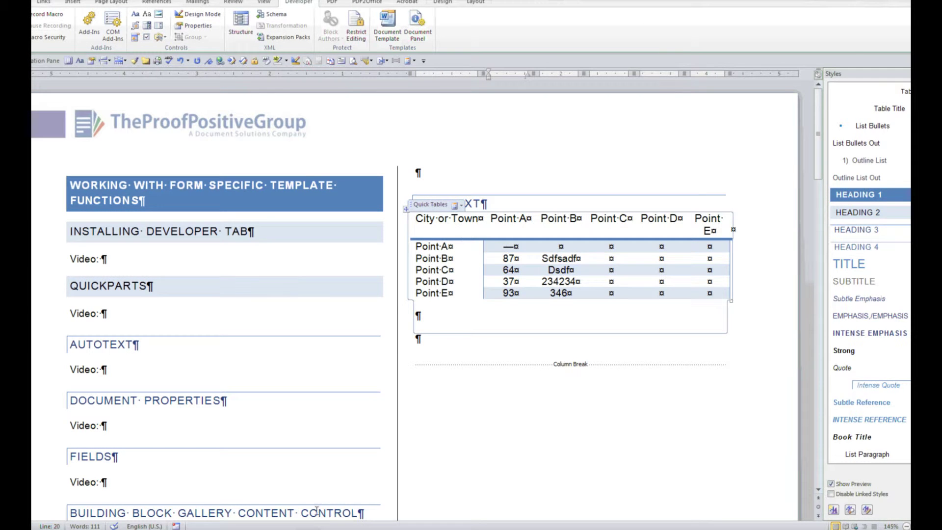
pyautogui.click(148, 513)
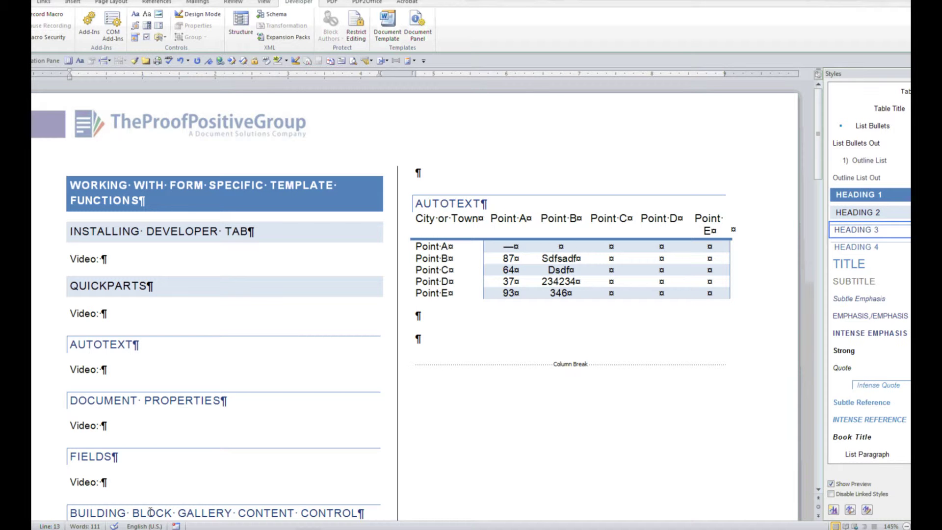
pyautogui.click(433, 348)
pyautogui.press('Delete')
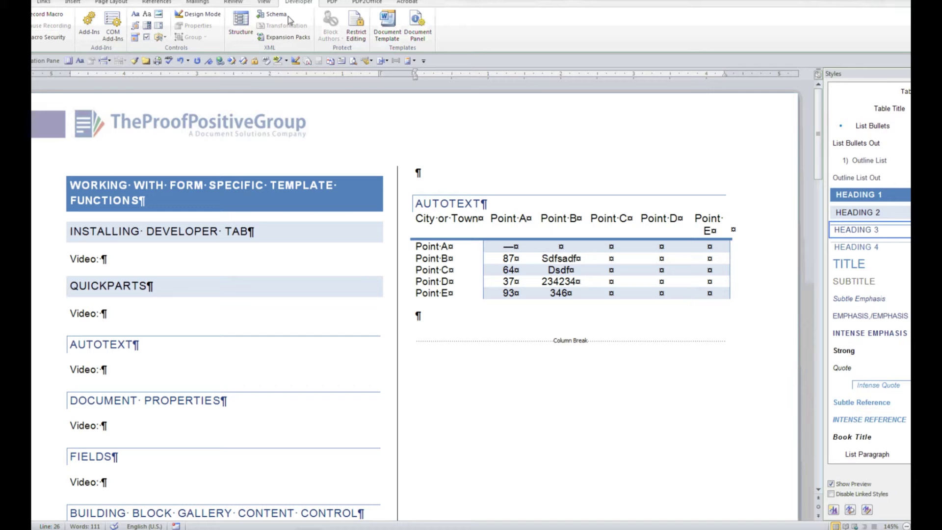